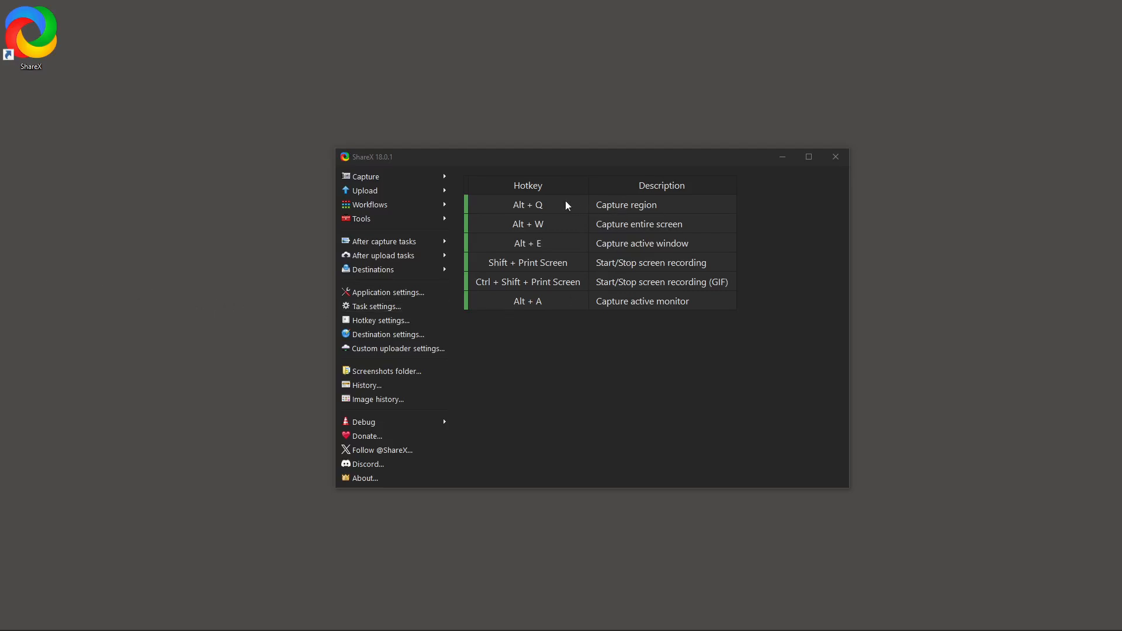
# Capture the entire screen and open the resulting screenshot in the image editor.
pyautogui.click(446, 177)
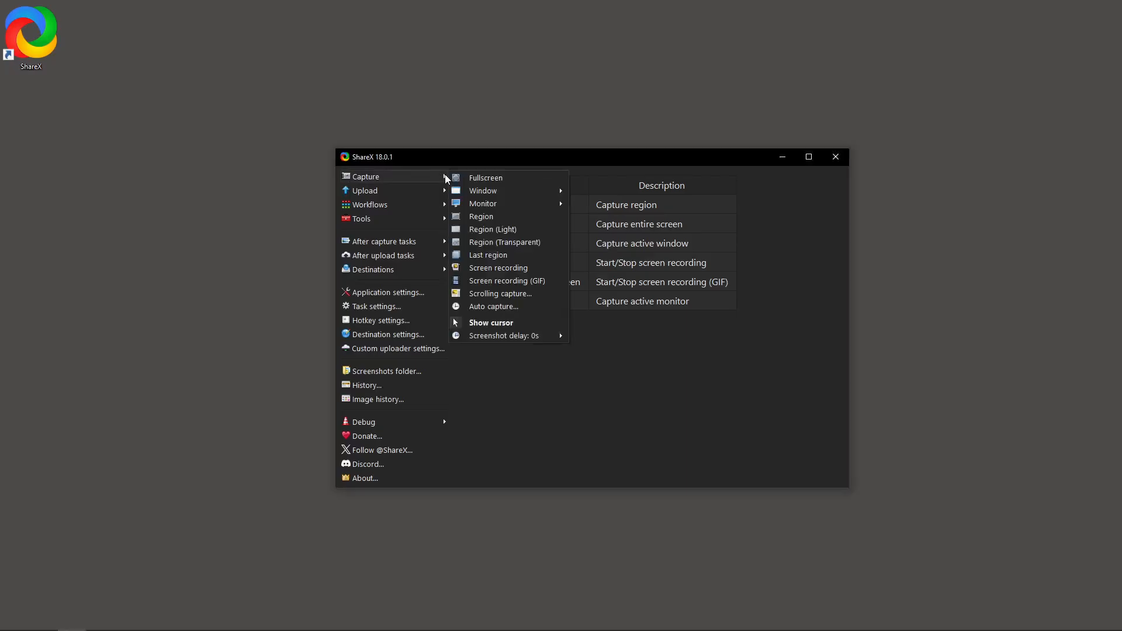
pyautogui.click(445, 177)
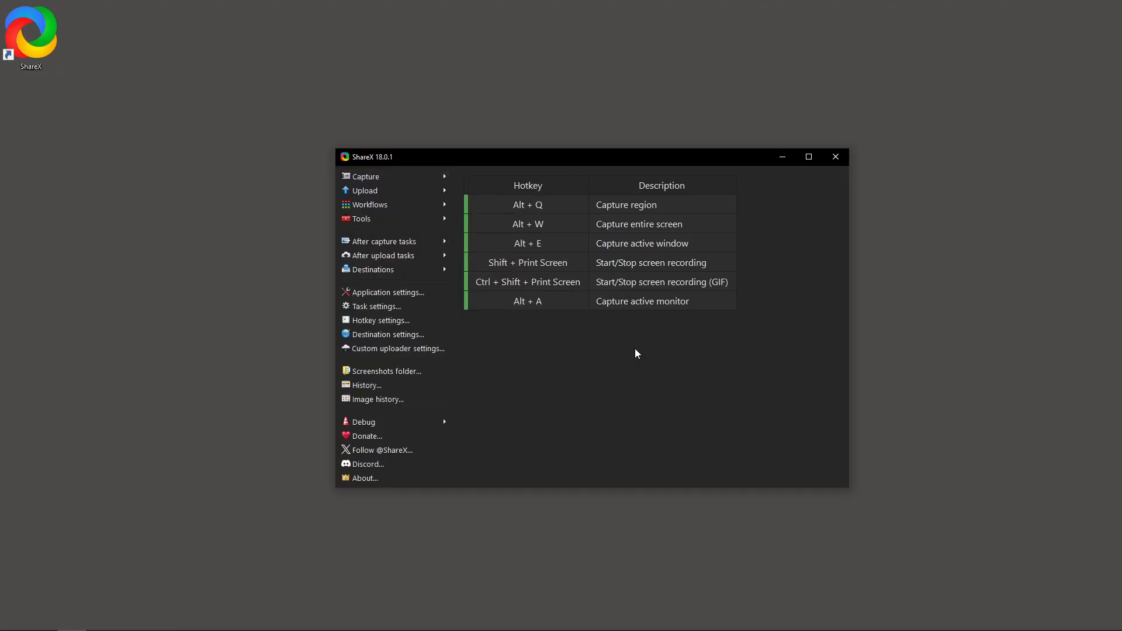
pyautogui.hotkey('alt', 'w')
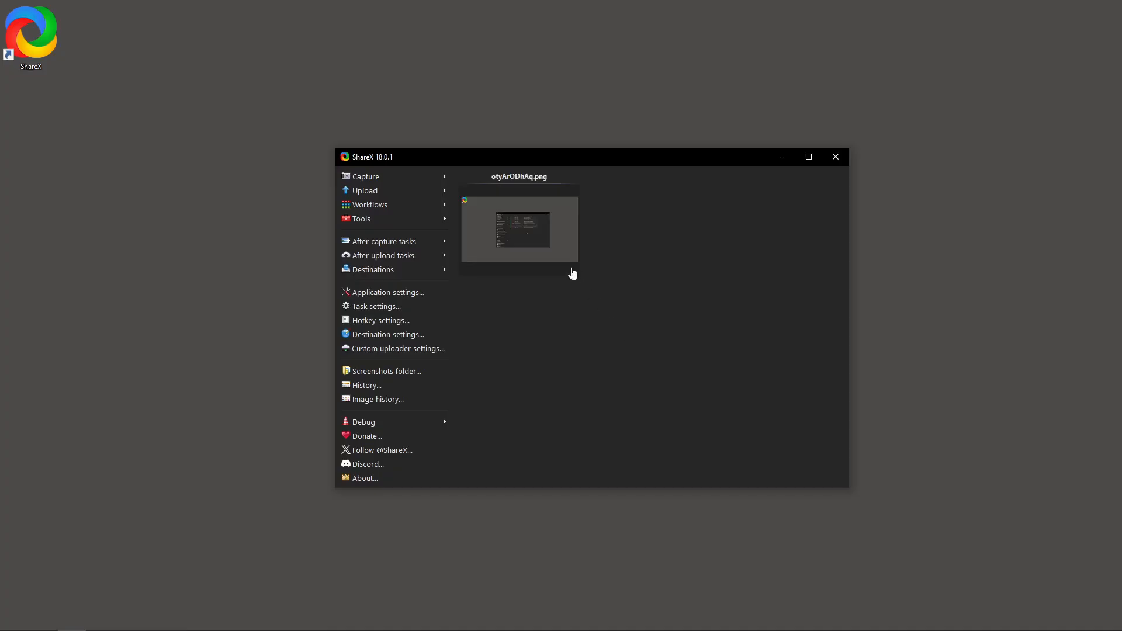
pyautogui.rightClick(510, 222)
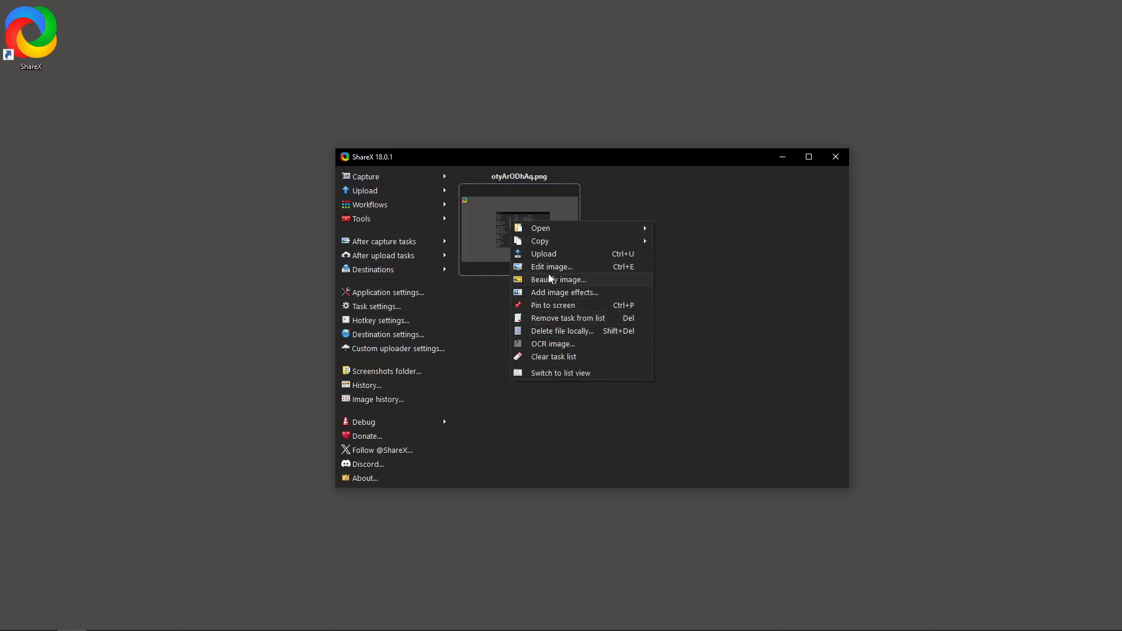
pyautogui.click(559, 270)
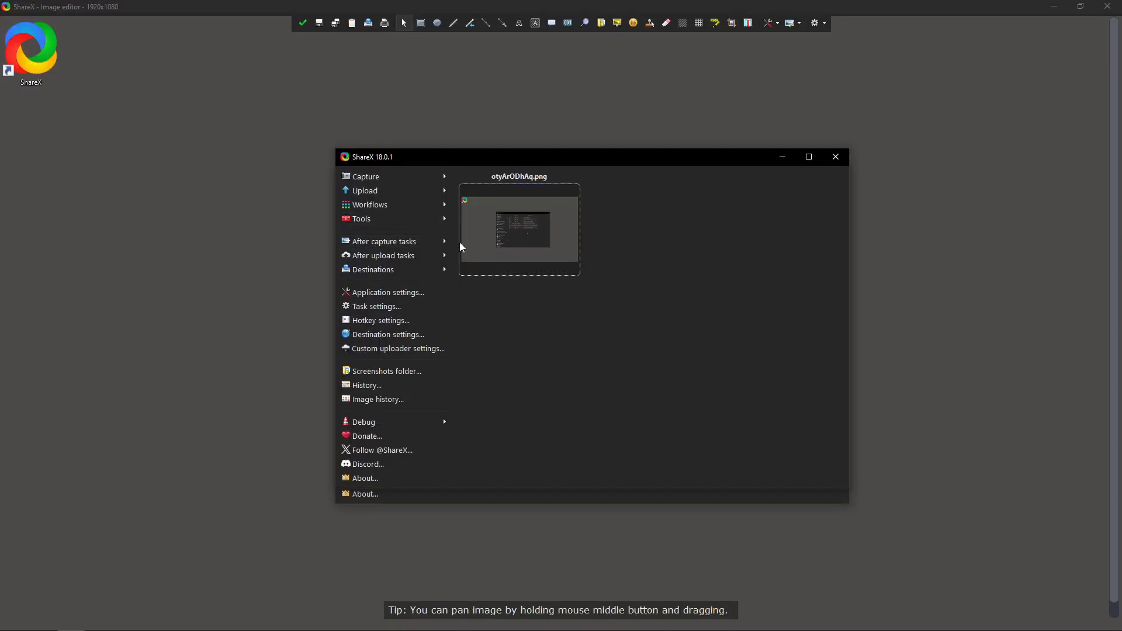
# Enable the quick task menu and the "After capture" window as after-capture tasks.
pyautogui.click(444, 242)
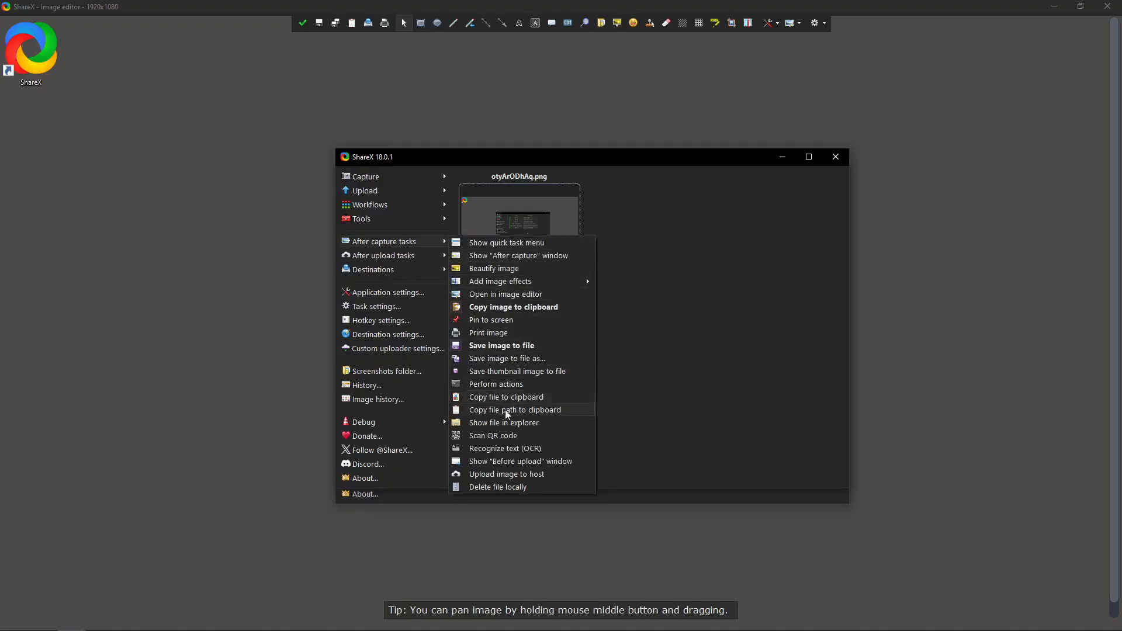
pyautogui.click(532, 246)
pyautogui.click(527, 261)
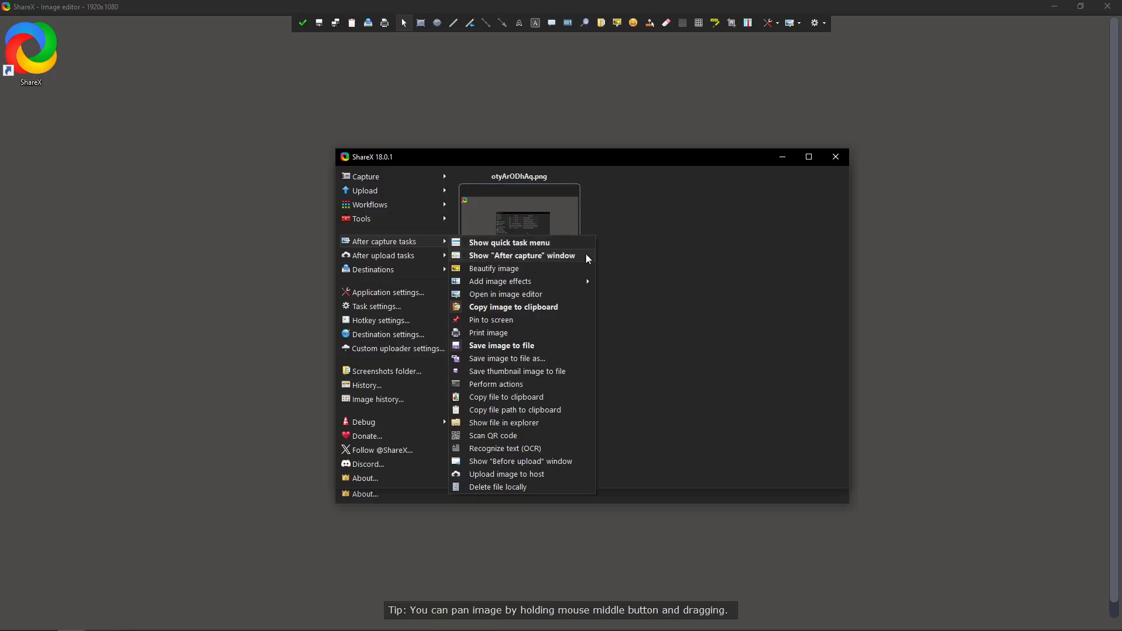
pyautogui.click(718, 269)
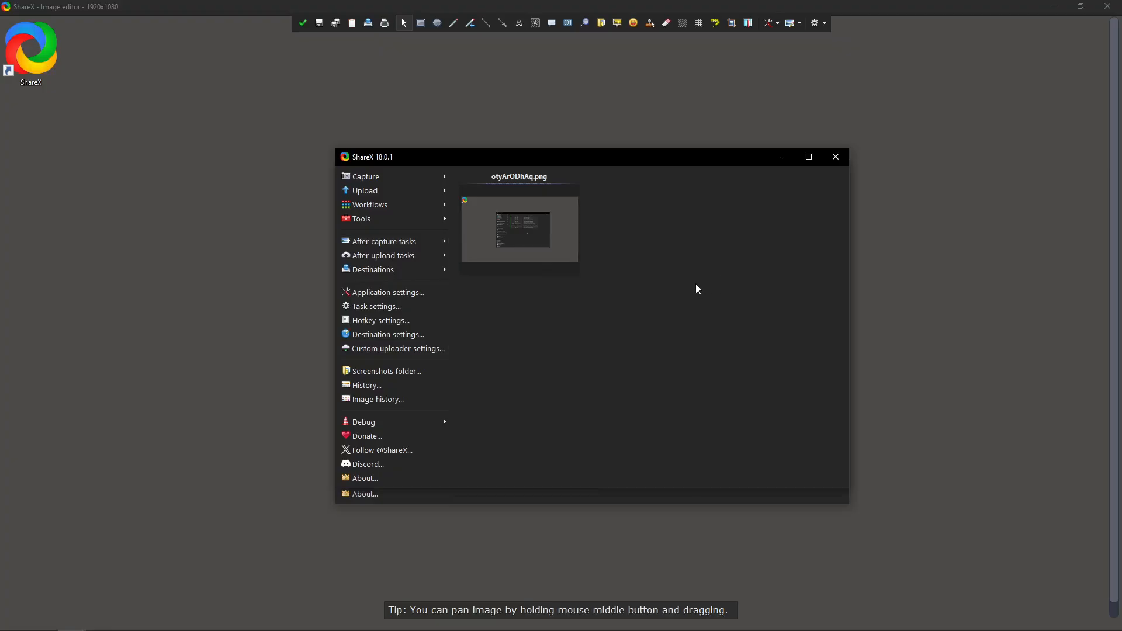
# In the image editor, draw a small red rectangle and a small red ellipse above the captured window.
pyautogui.click(564, 259)
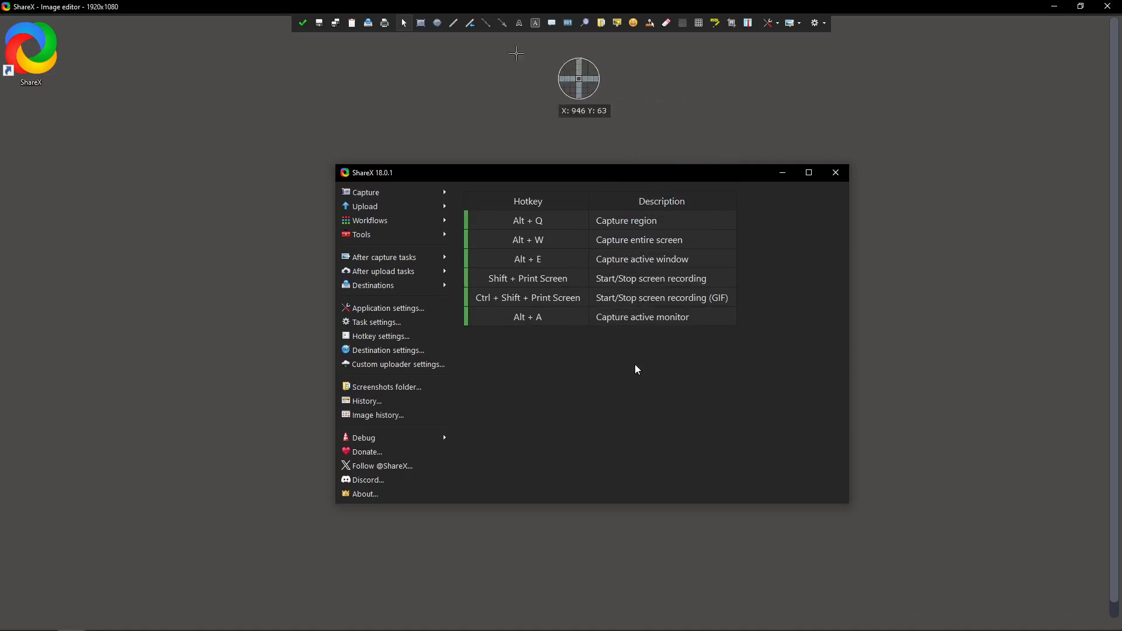
pyautogui.click(419, 27)
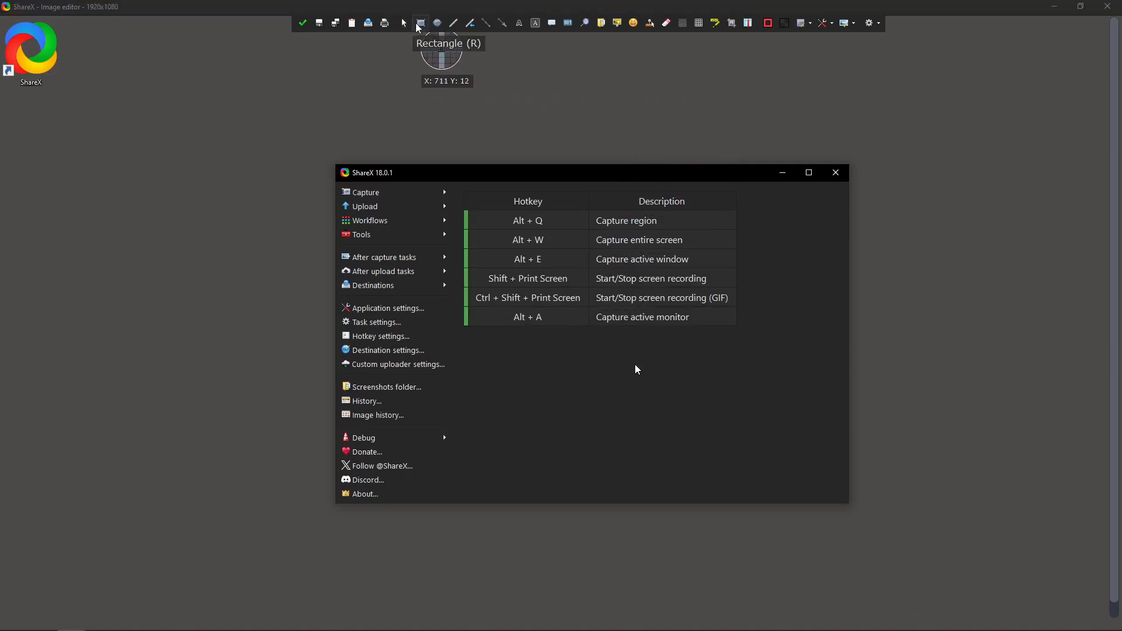
pyautogui.moveTo(396, 59); pyautogui.dragTo(553, 94)
pyautogui.click(434, 26)
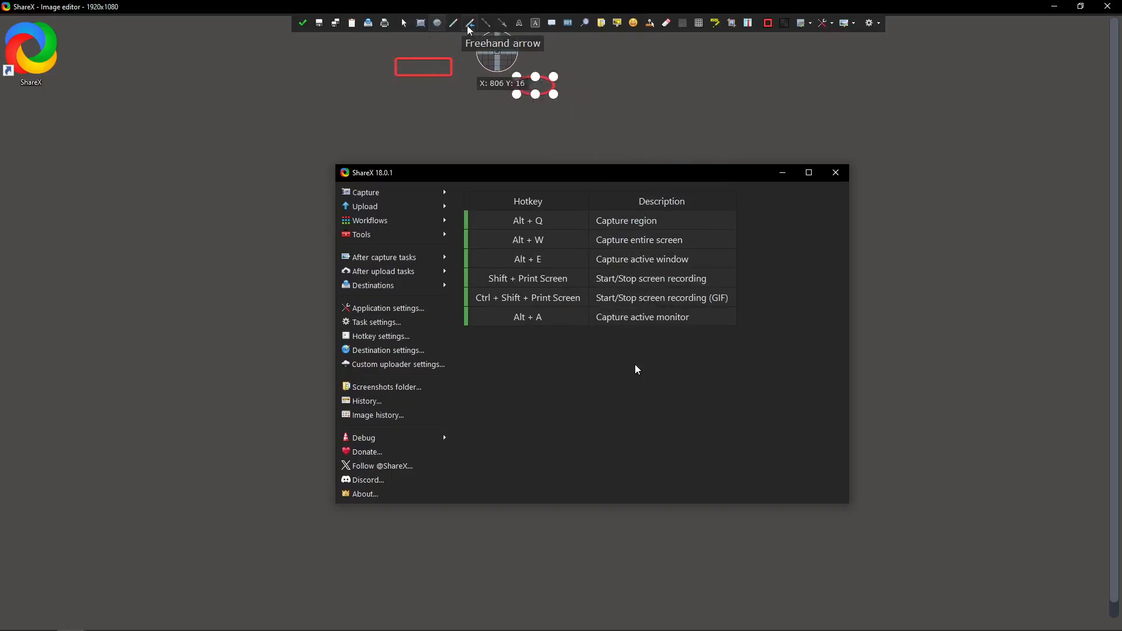
# Draw a diagonal red line to the right of the ellipse and a red arrow beneath the rectangle.
pyautogui.click(486, 23)
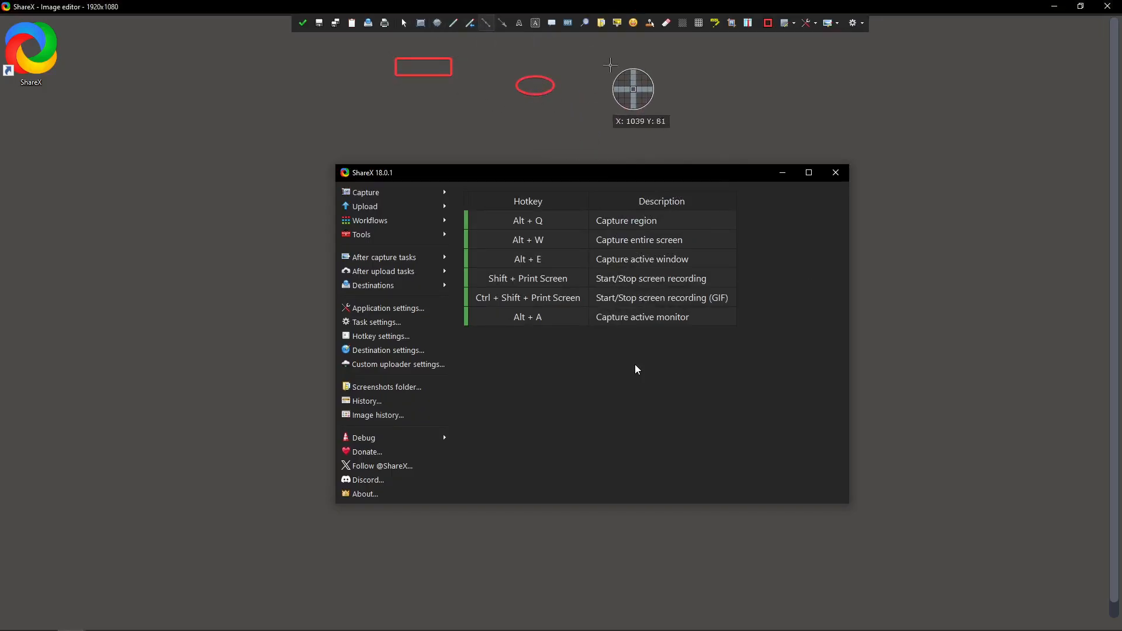
pyautogui.moveTo(611, 65); pyautogui.dragTo(679, 104)
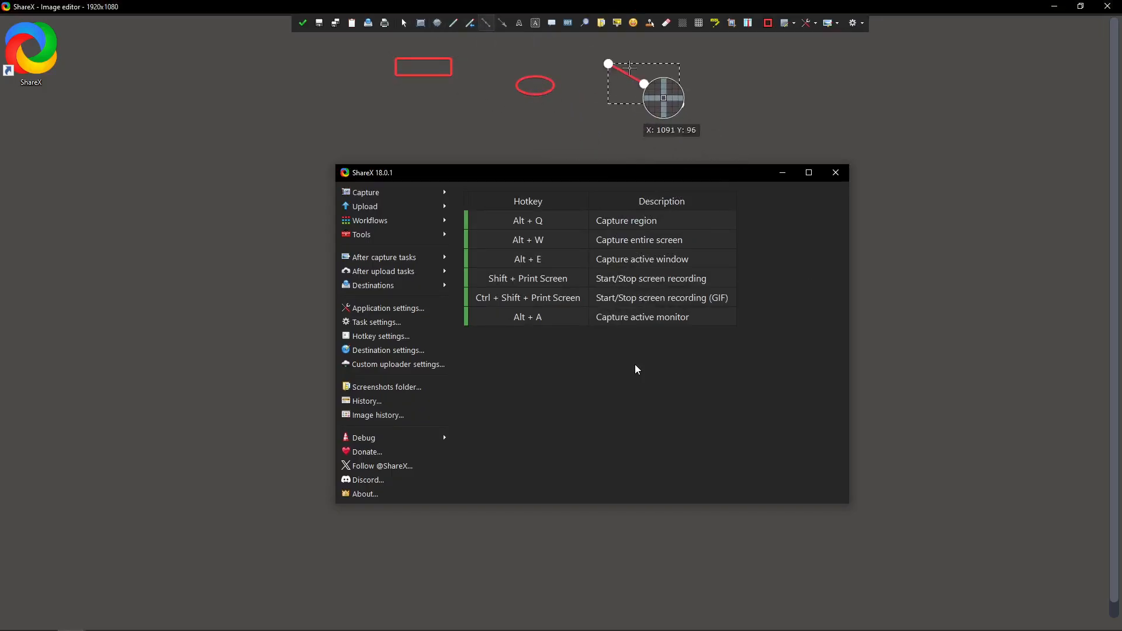
pyautogui.click(506, 24)
pyautogui.moveTo(429, 101); pyautogui.dragTo(518, 117)
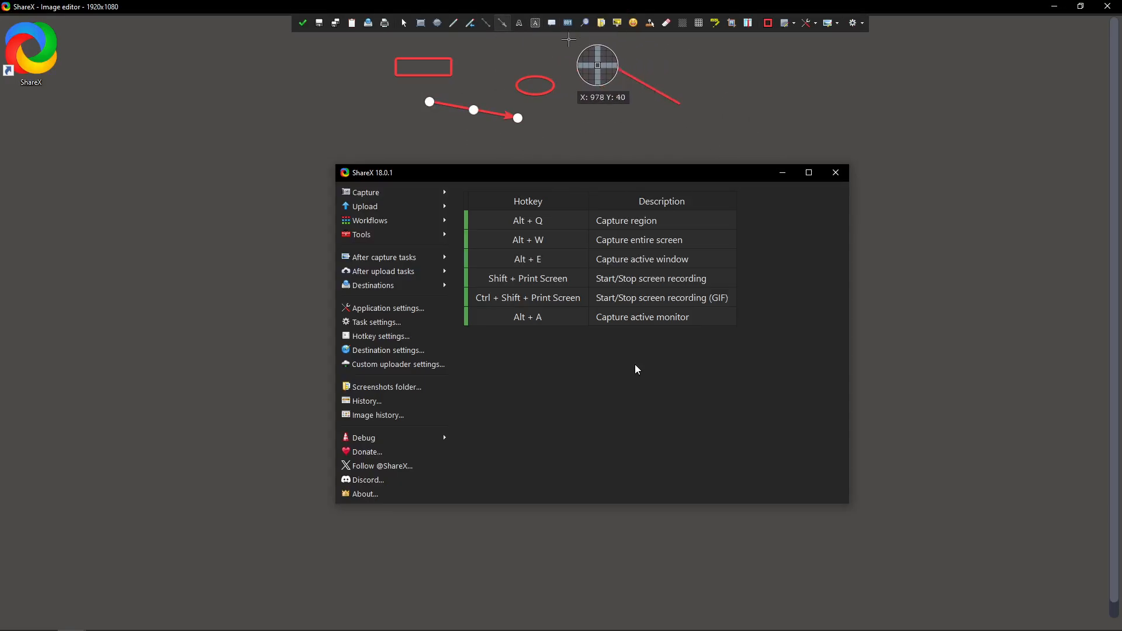
# Add the outlined text "hello" between the ellipse and the diagonal line.
pyautogui.click(535, 23)
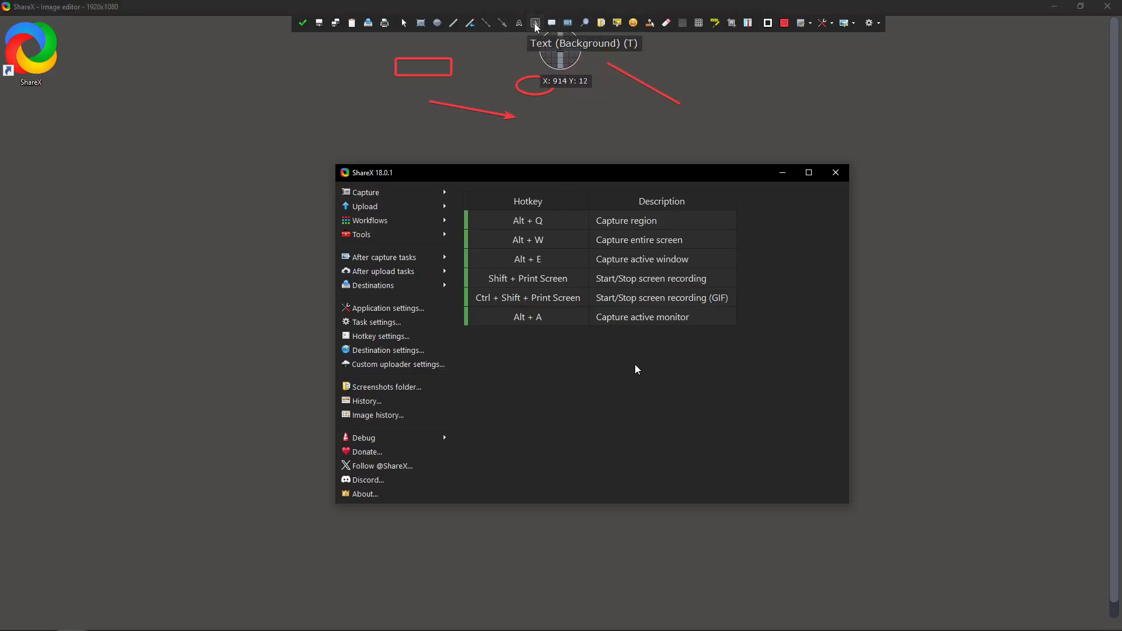
pyautogui.click(519, 25)
pyautogui.click(611, 104)
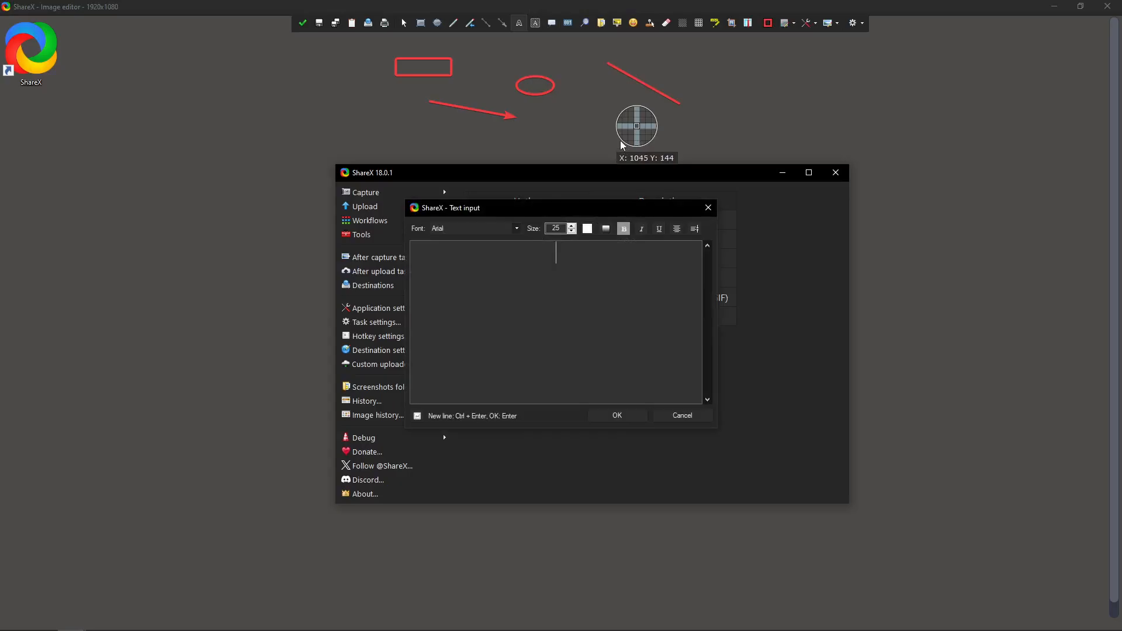
pyautogui.write('hello')
pyautogui.press('Return')
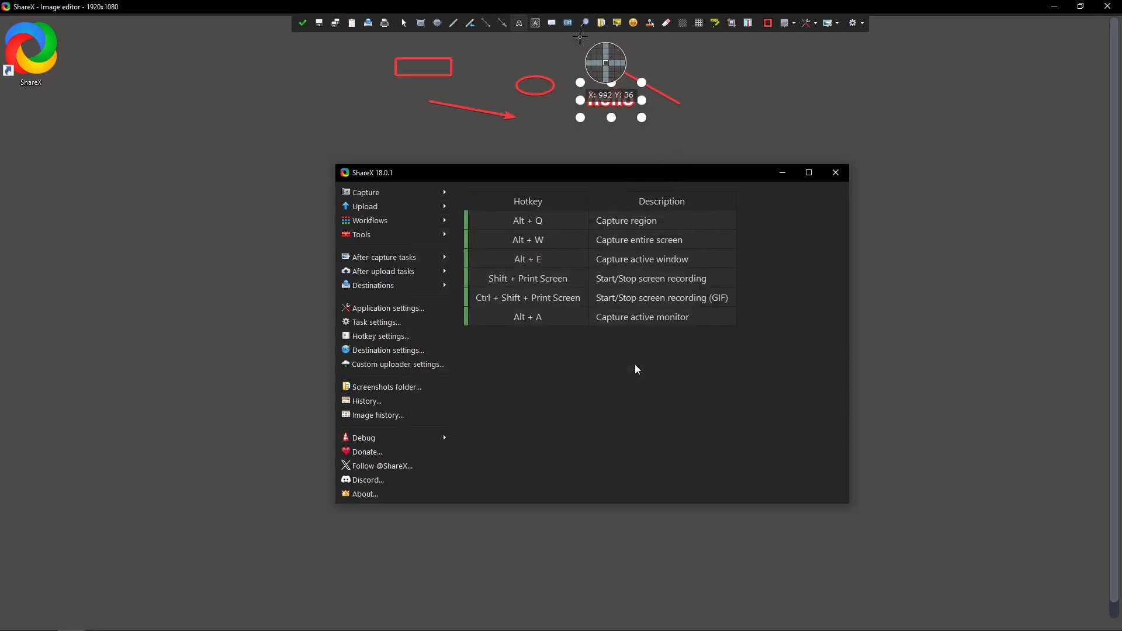
# Highlight a yellow area below the end of the diagonal line and pixelate an area to its right.
pyautogui.click(714, 22)
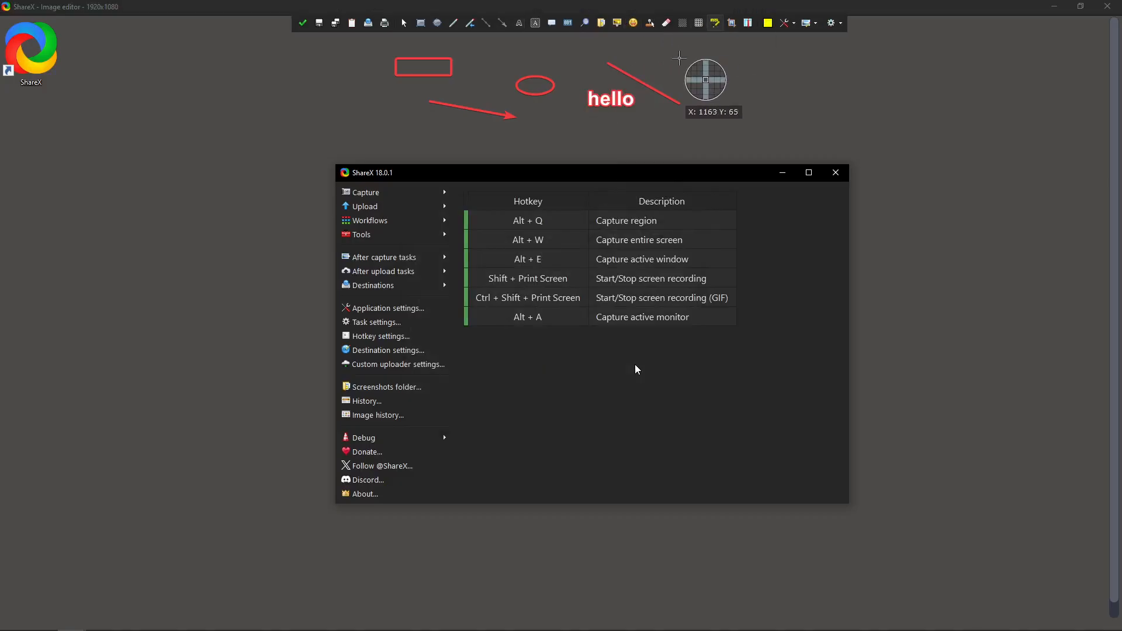
pyautogui.moveTo(659, 106); pyautogui.dragTo(722, 142)
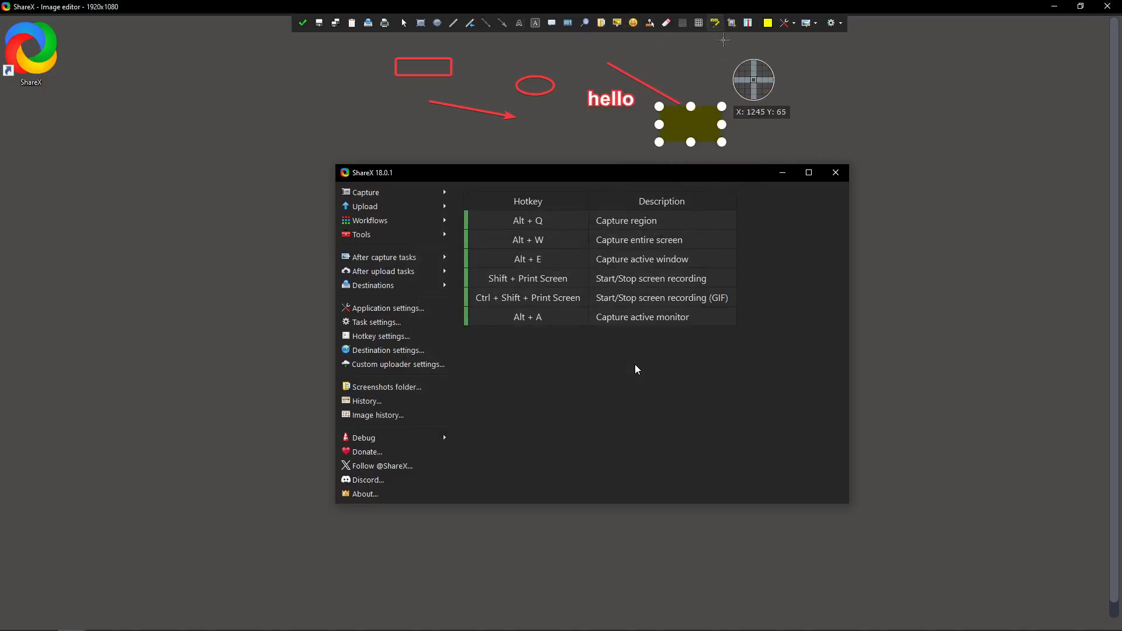
pyautogui.click(699, 21)
pyautogui.moveTo(757, 83); pyautogui.dragTo(827, 122)
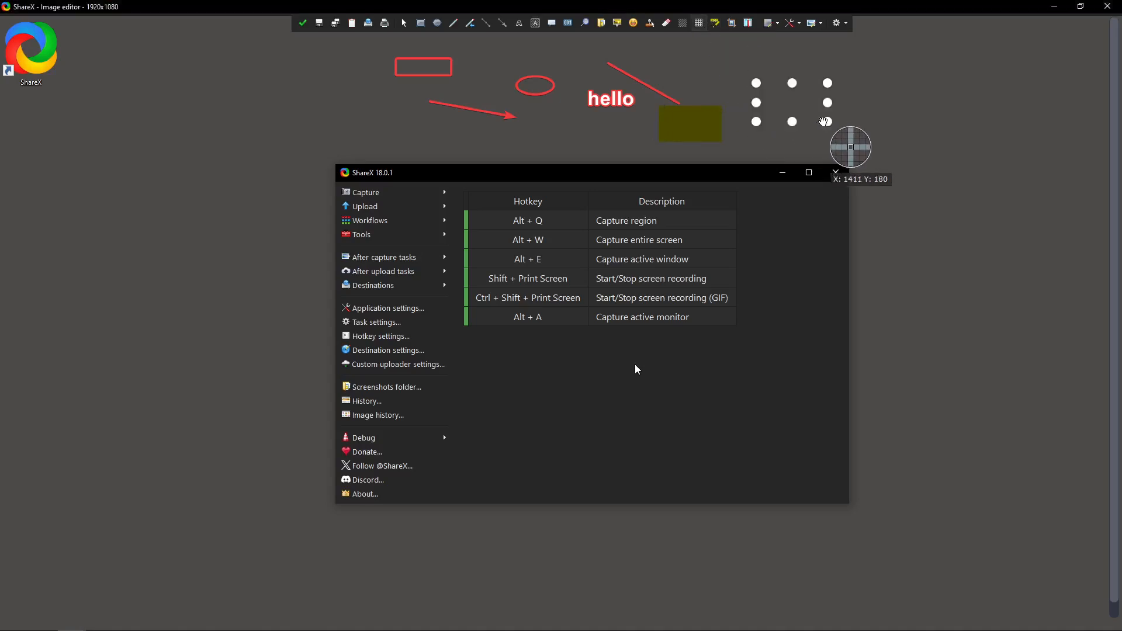
# Blur the "Capture entire screen" description in the captured hotkey table and deselect the blurred area.
pyautogui.click(682, 23)
pyautogui.moveTo(626, 222); pyautogui.dragTo(705, 255)
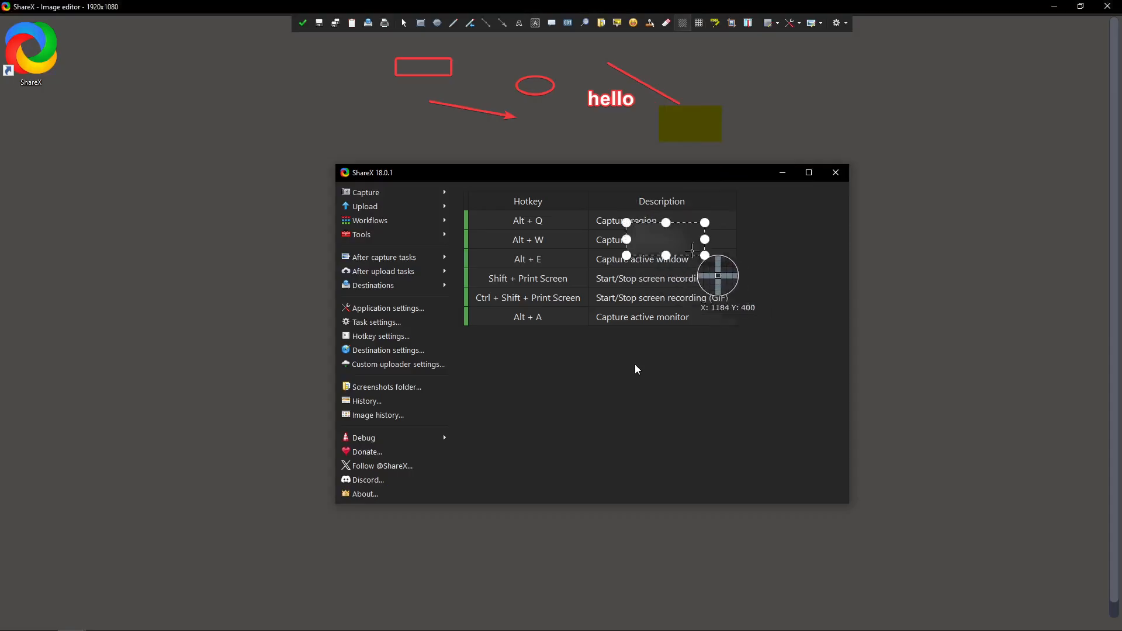
pyautogui.click(767, 216)
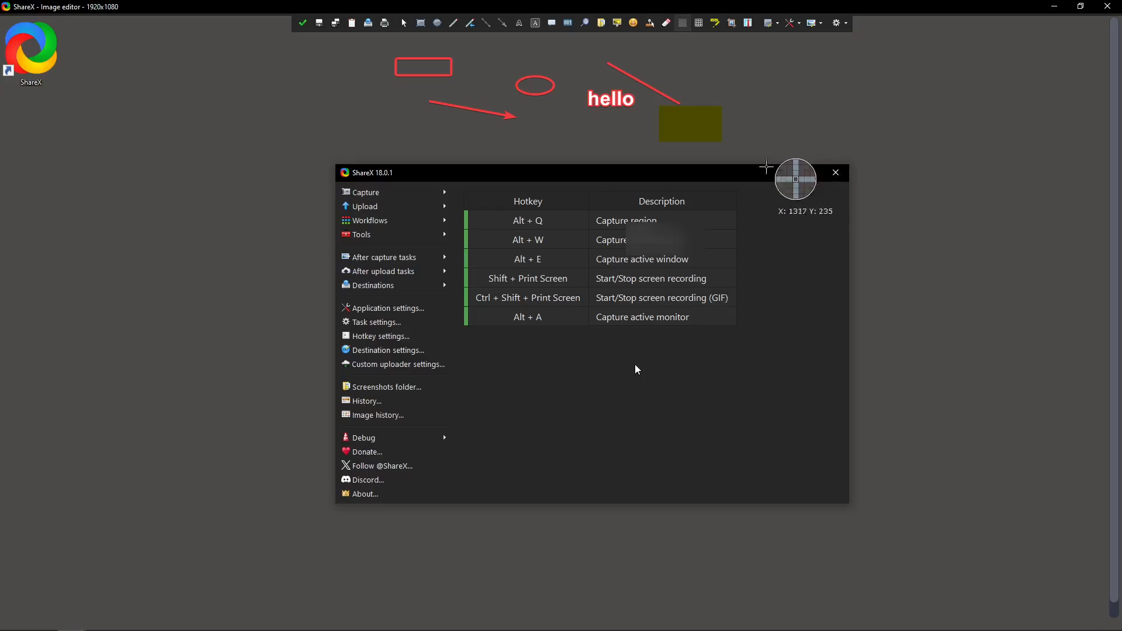
# Switch back to the main ShareX window and review the available after-capture tasks.
pyautogui.hotkey('alt', 'Tab')
pyautogui.click(630, 320)
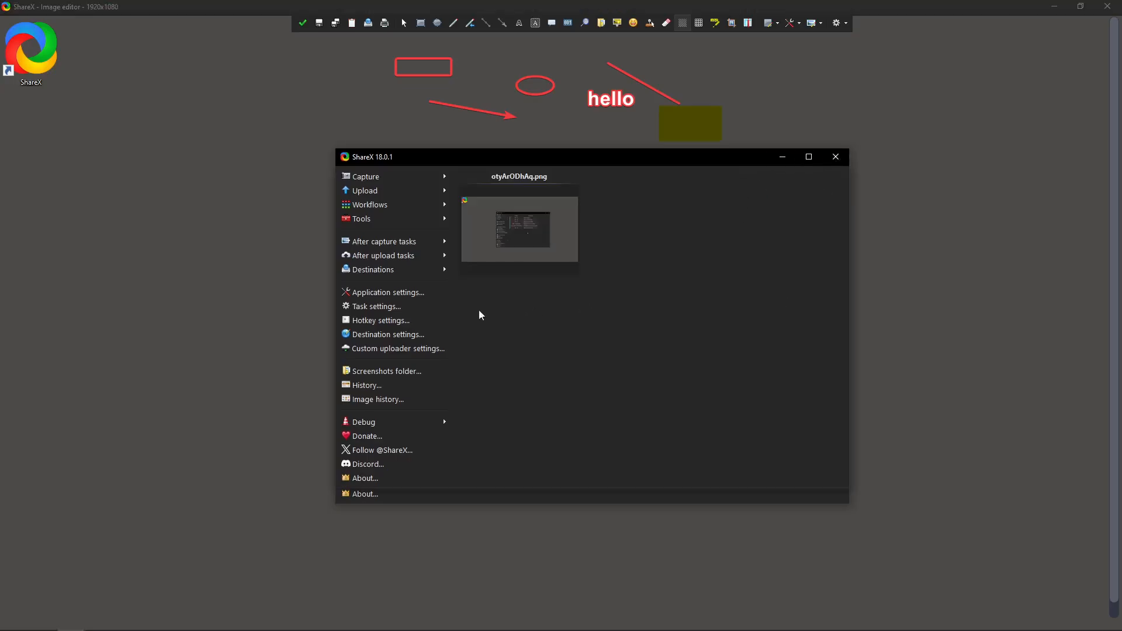
pyautogui.click(436, 246)
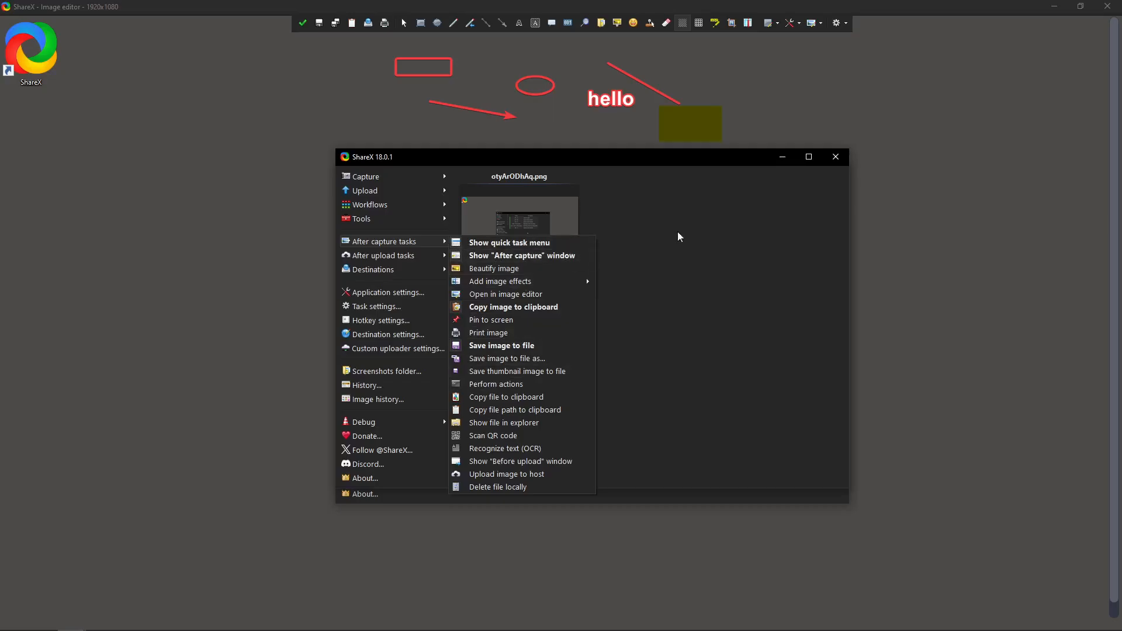
pyautogui.click(711, 221)
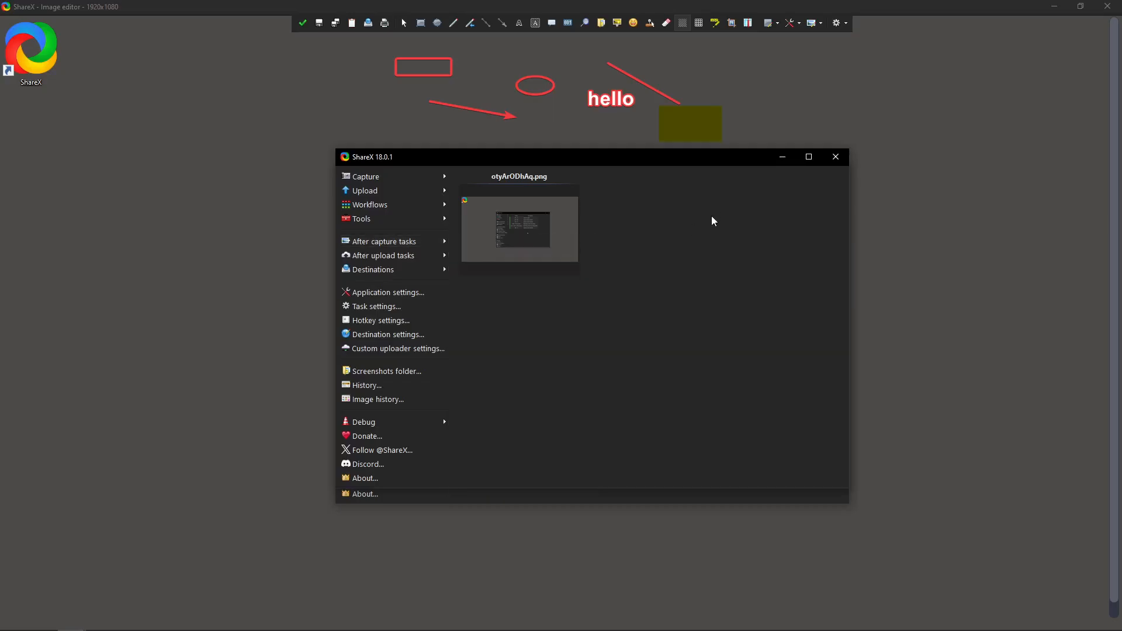
# Minimize the main window, save the annotated screenshot in the image editor and leave the blur tool.
pyautogui.click(785, 159)
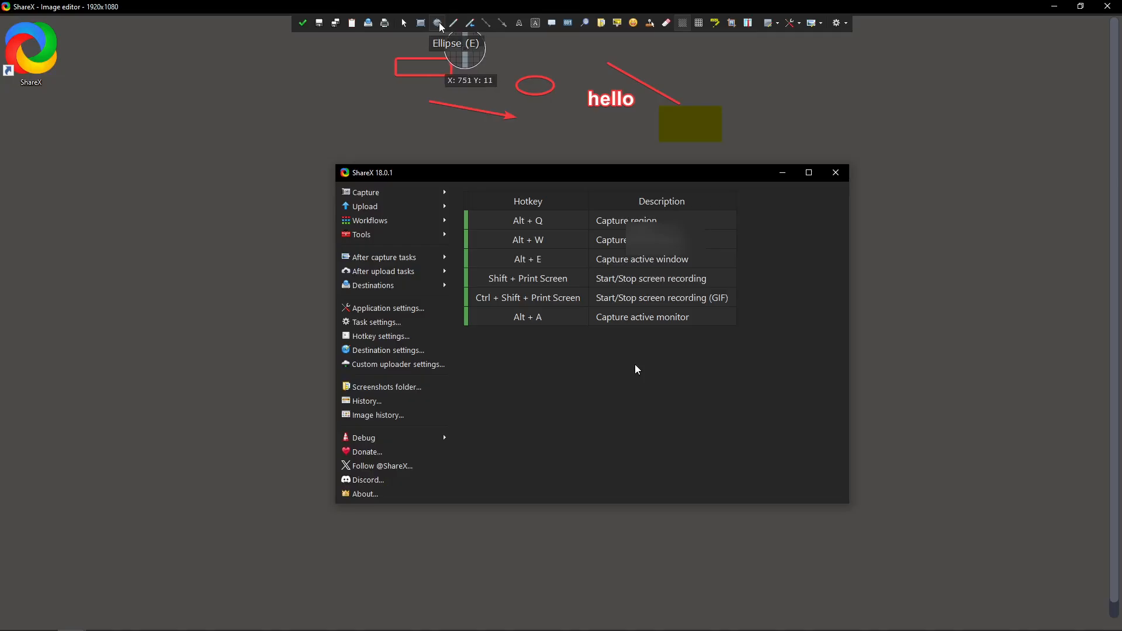
pyautogui.click(323, 23)
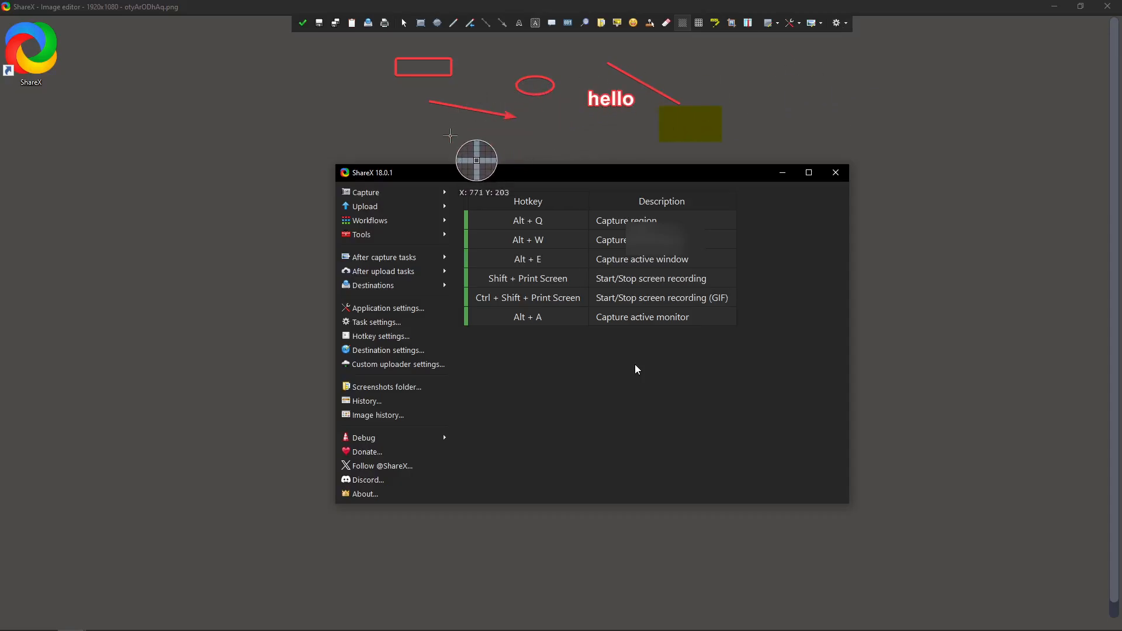
pyautogui.press('Escape')
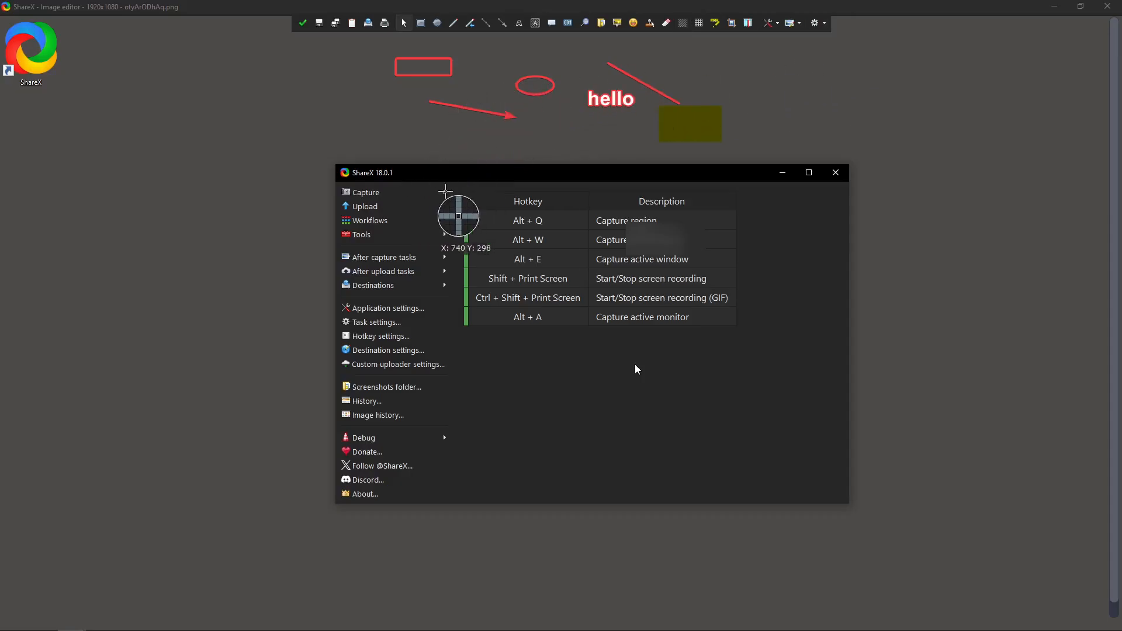
# Return to the main ShareX window and preview the saved otyArODhAq.png at full size.
pyautogui.hotkey('alt', 'Tab')
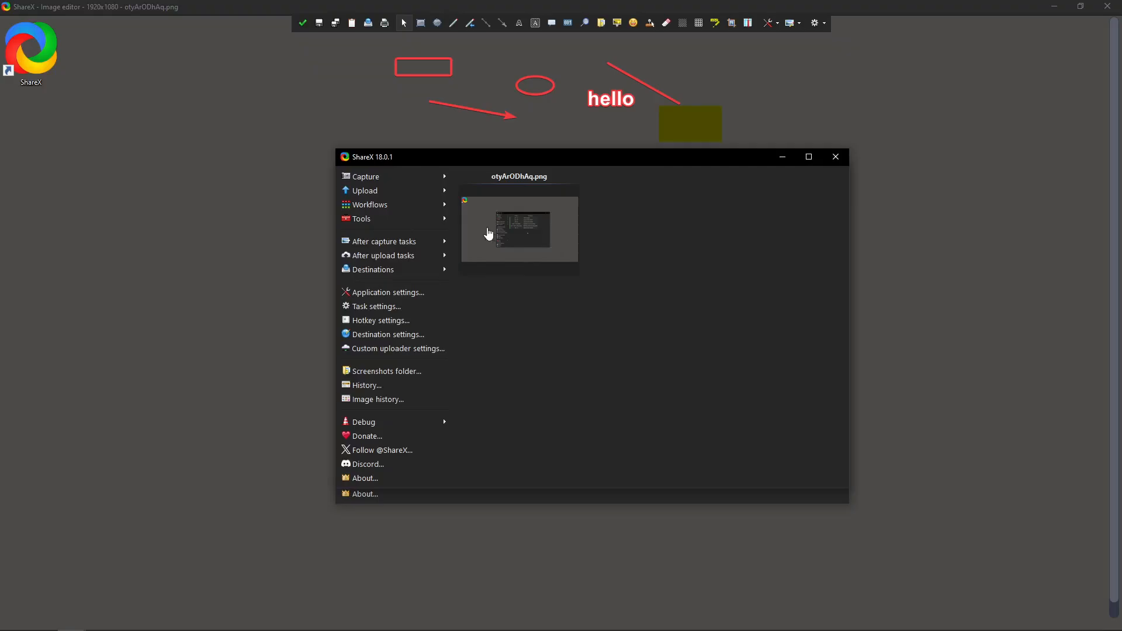
pyautogui.click(524, 243)
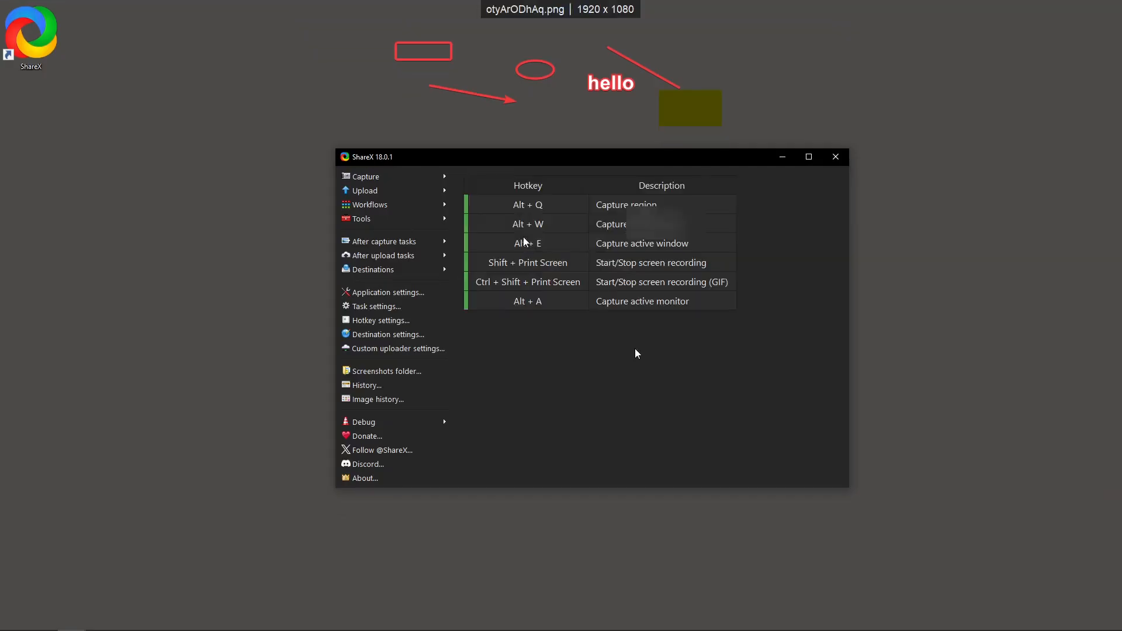